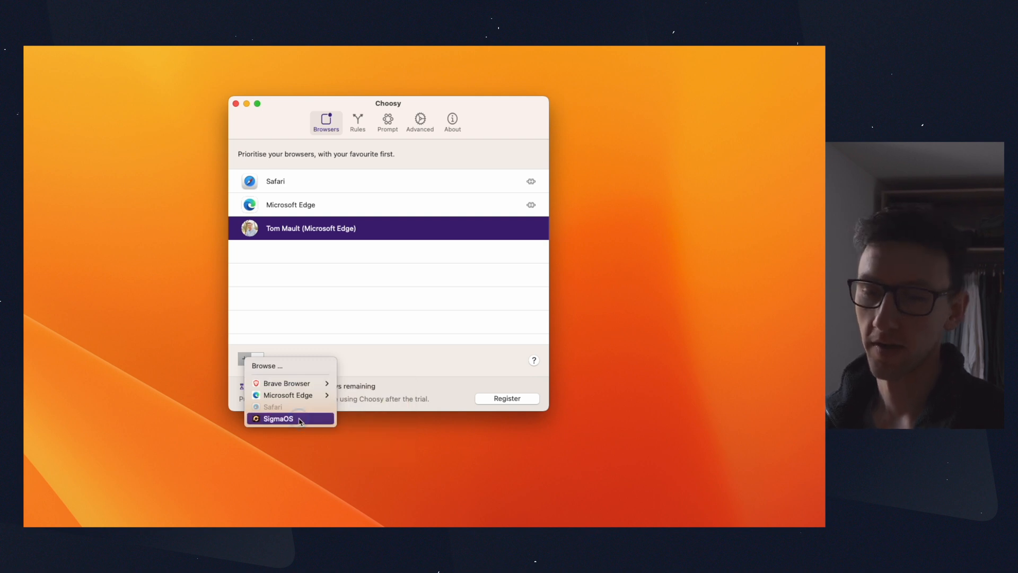
Step: Add SigmaOS to the list of prioritised browsers
click(301, 420)
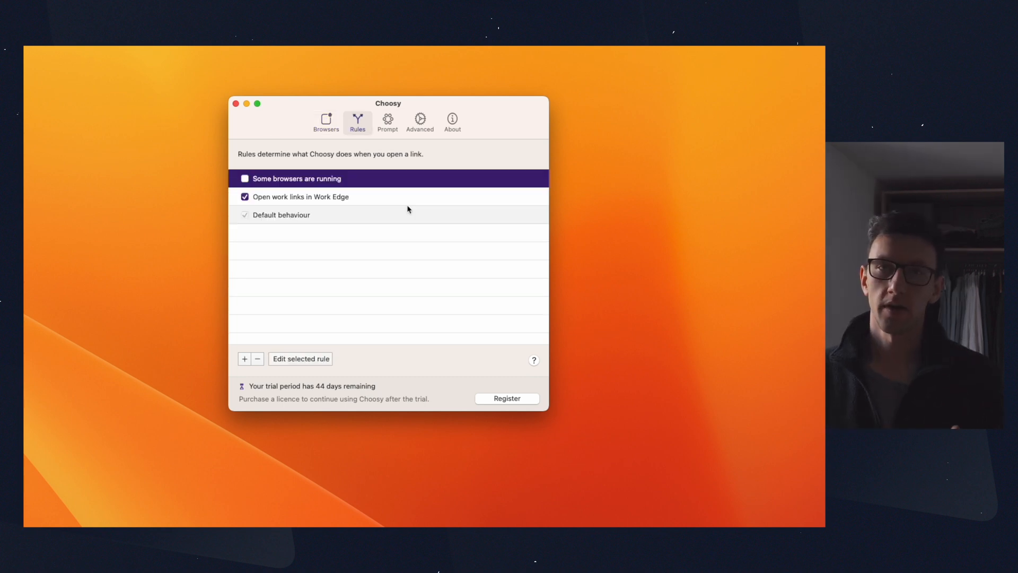
Step: In the "Open work links in Work Edge" rule, change the first condition's source application to Microsoft To Do
click(373, 197)
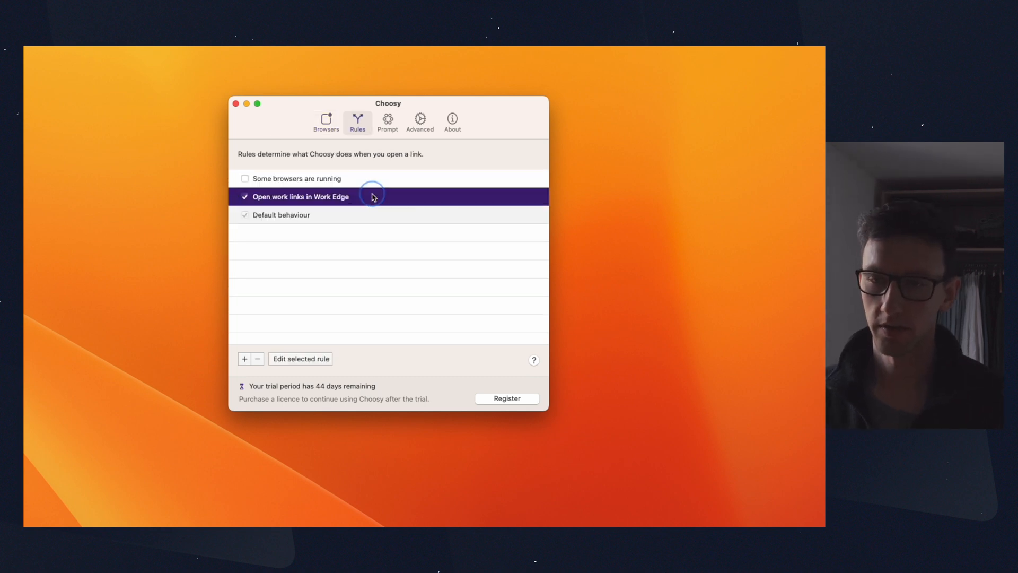
double_click(318, 197)
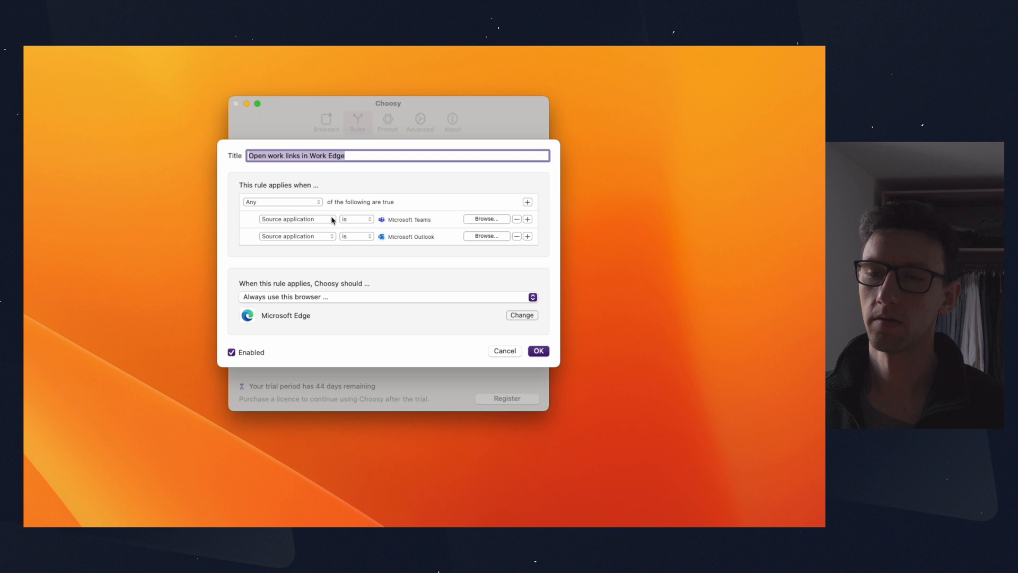
click(331, 220)
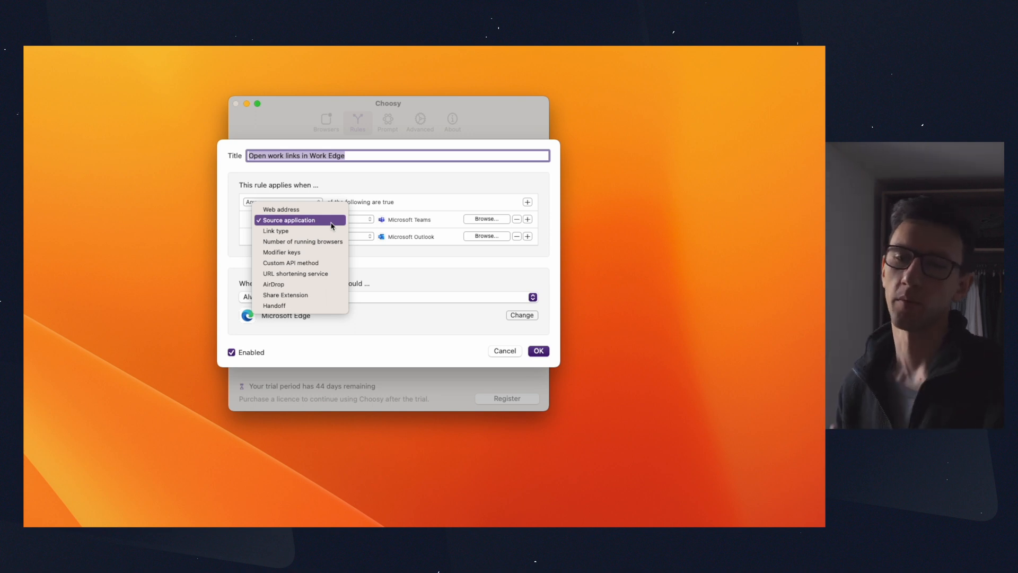
click(431, 189)
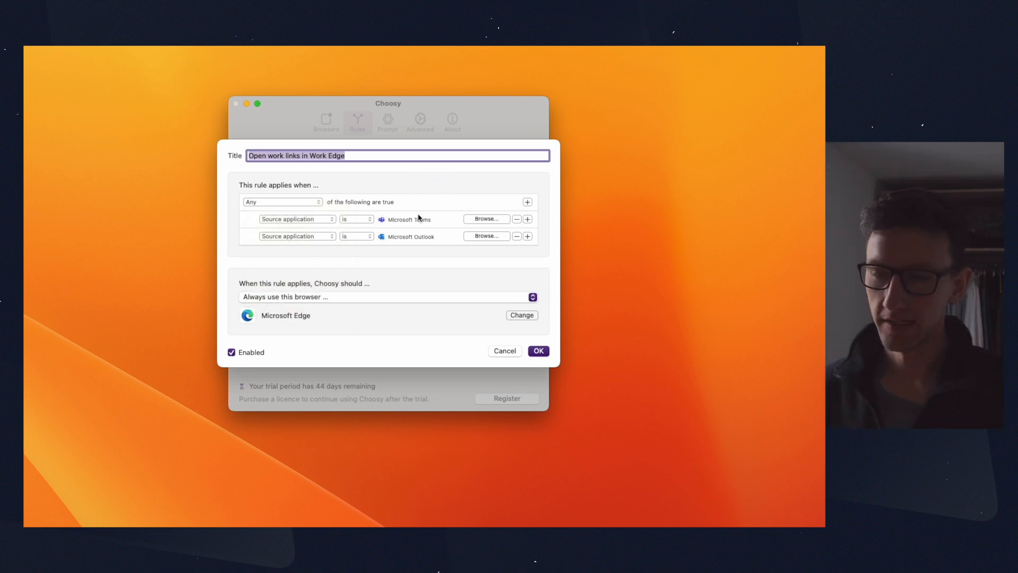
click(276, 224)
click(418, 206)
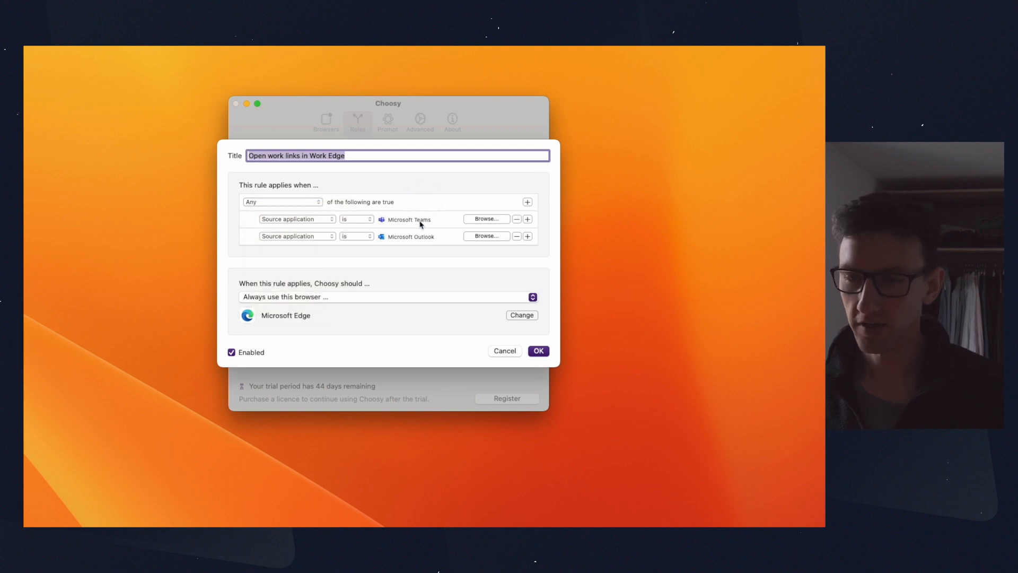
click(479, 219)
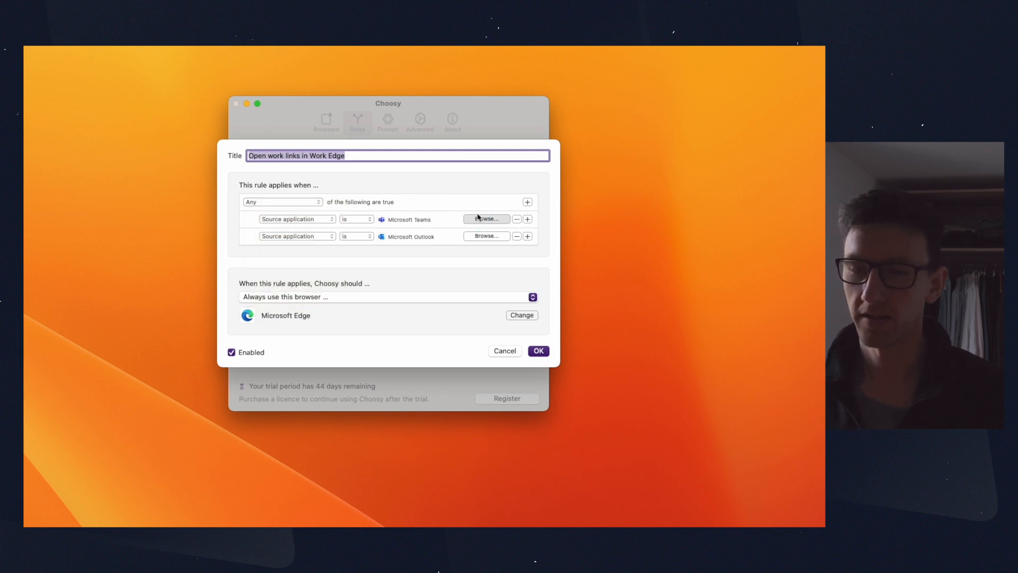
scroll(350, 254, down, 10)
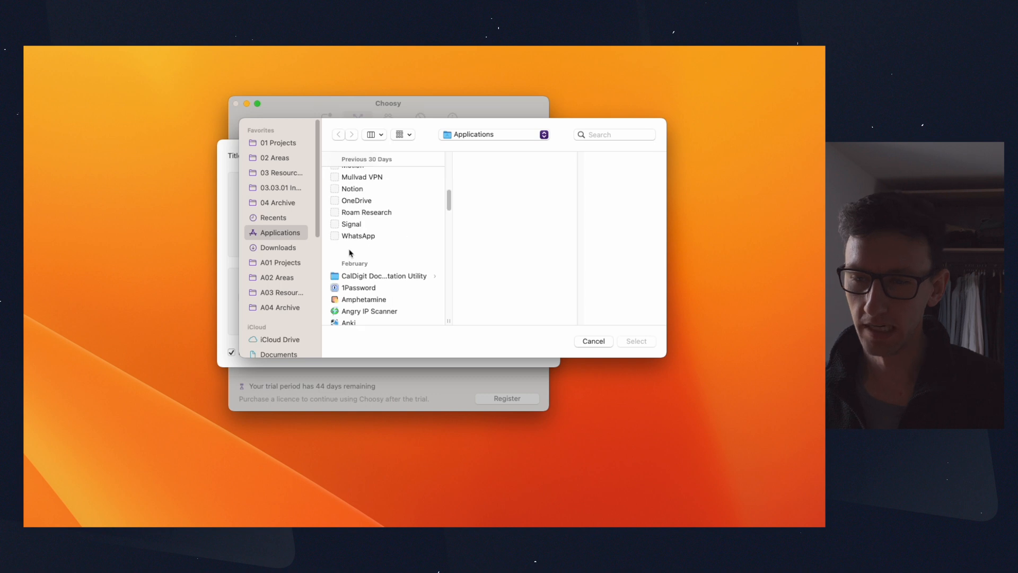
scroll(403, 260, up, 15)
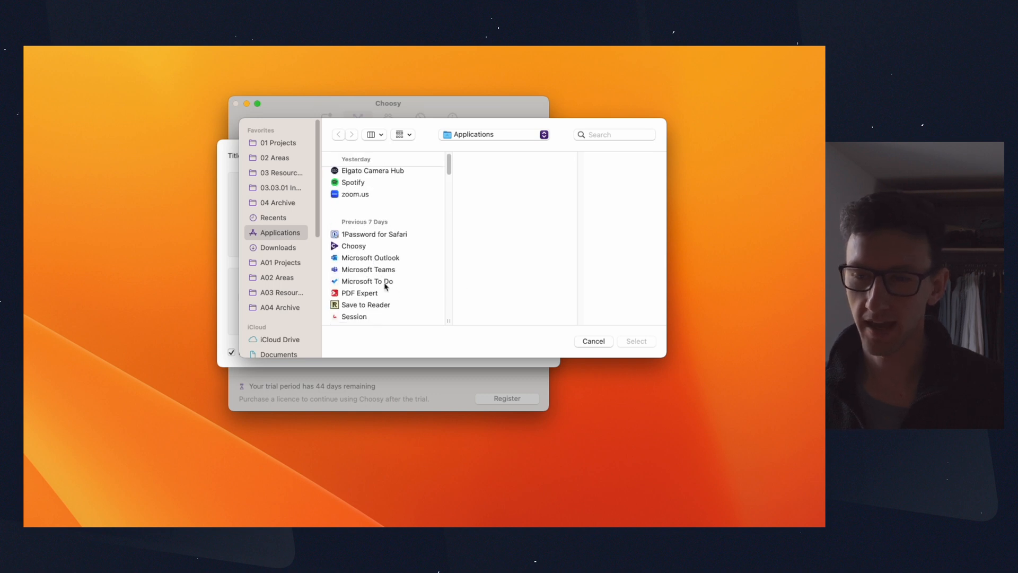
click(385, 283)
click(636, 340)
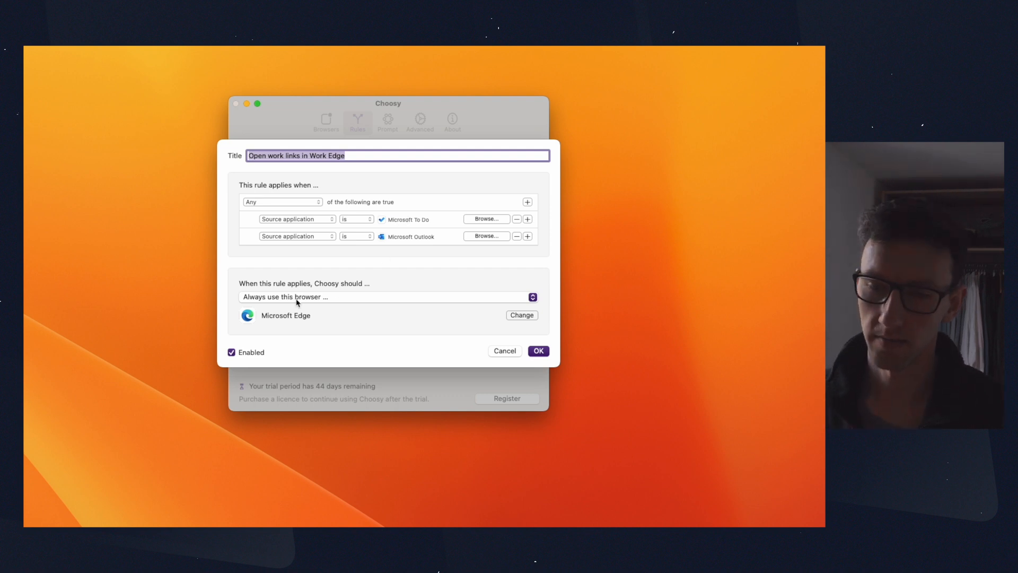
Step: Keep the rule's action as "Always use this browser" and set its browser to the second listed Microsoft Edge profile
click(334, 298)
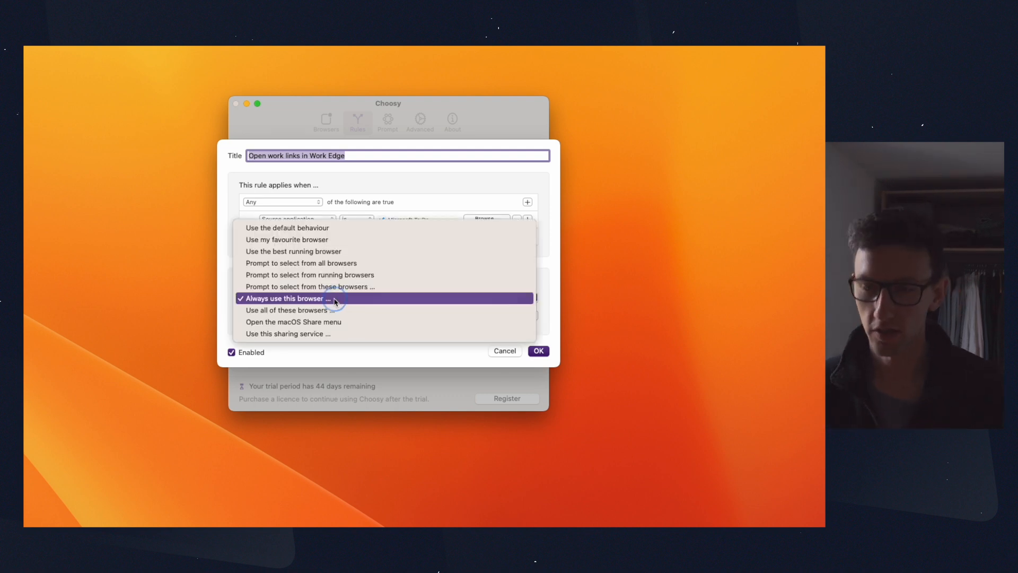
click(362, 299)
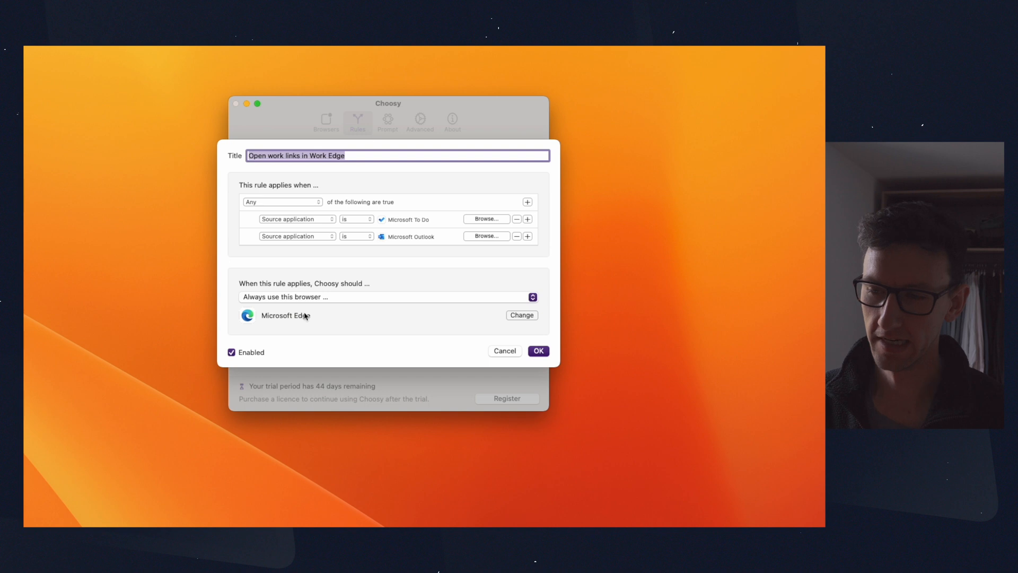
click(515, 315)
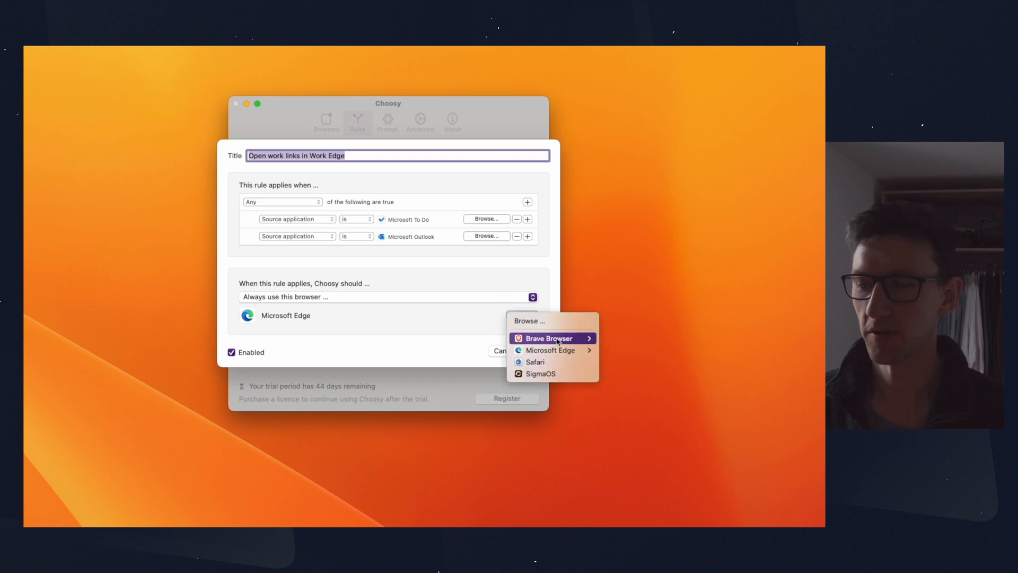
mouse_move(550, 340)
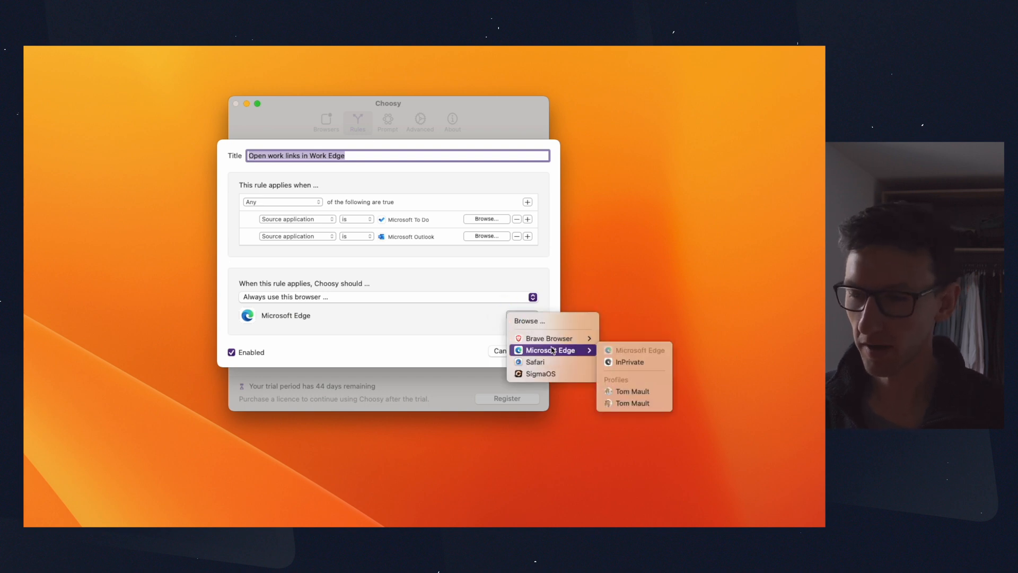
click(649, 403)
Step: Add a condition to the rule with source application is Microsoft Teams, and save the rule
click(527, 202)
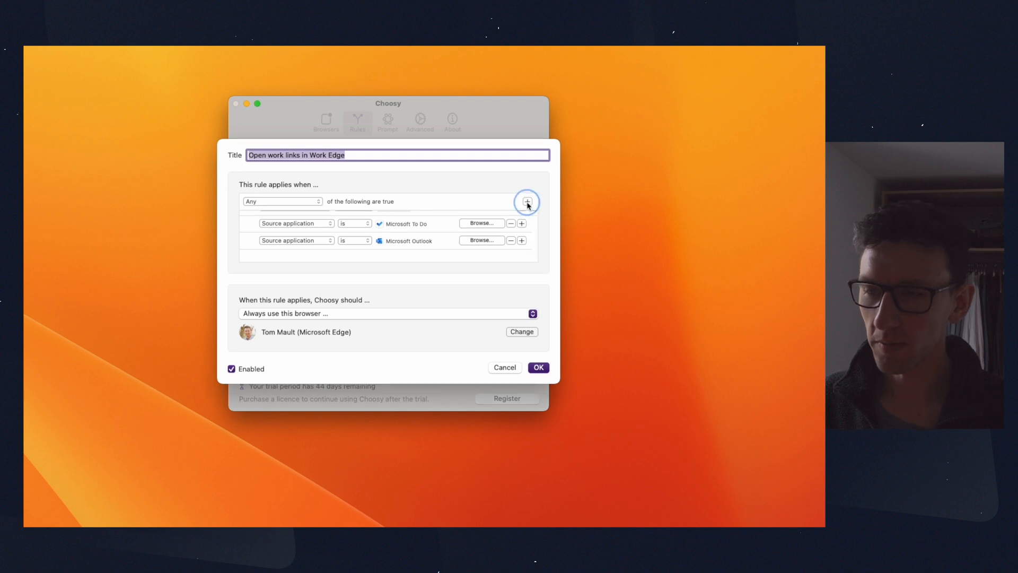
click(310, 220)
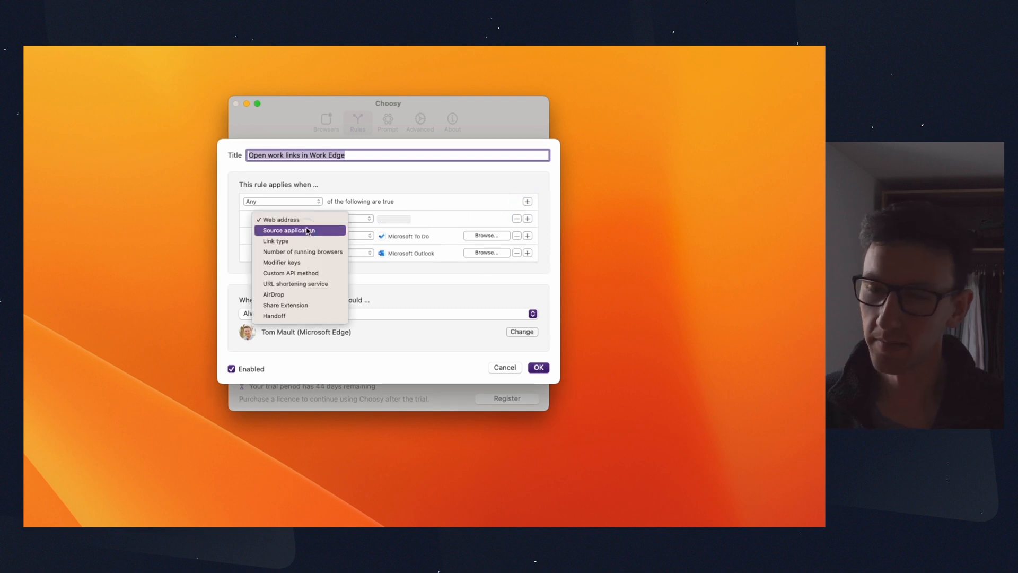
click(317, 230)
click(362, 219)
click(363, 220)
click(485, 218)
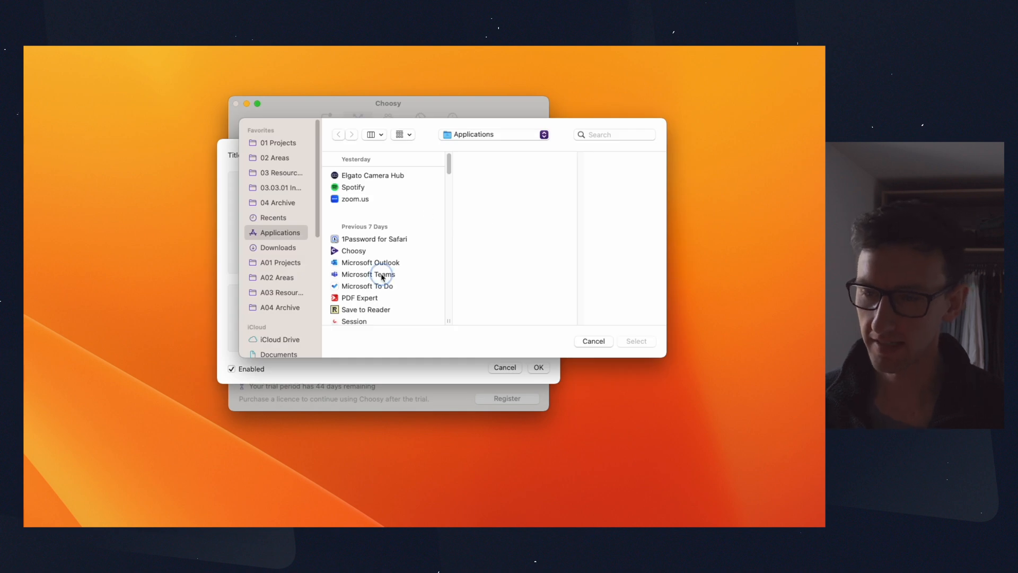
click(382, 276)
click(629, 342)
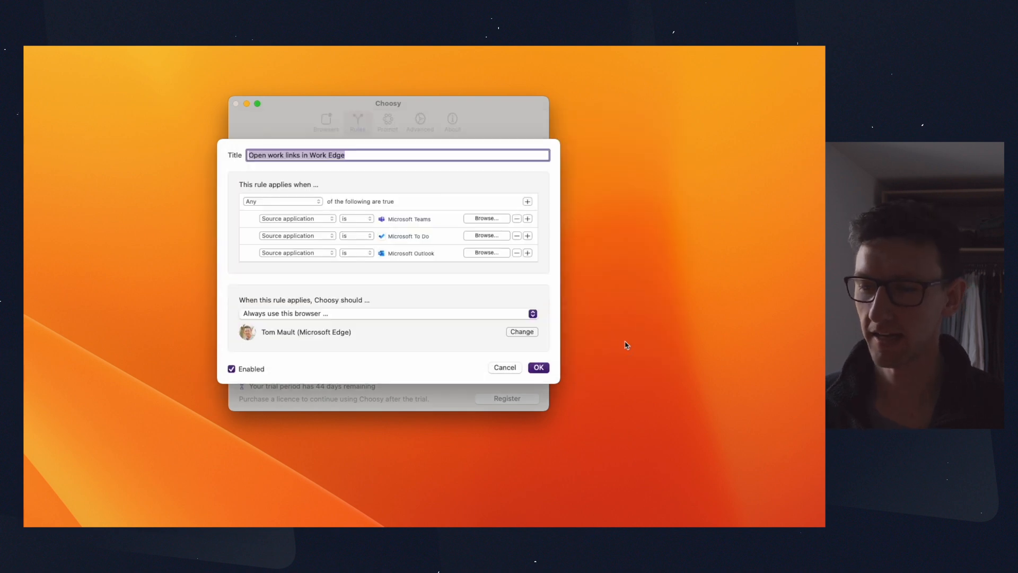
click(540, 366)
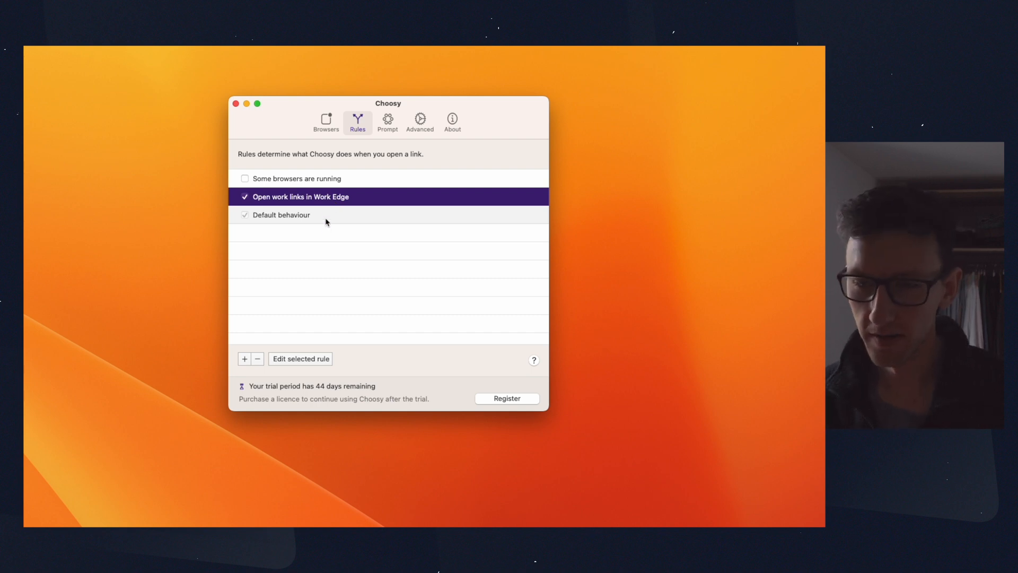
Step: Review the action options of the Default behaviour rule and confirm it with "Use my favourite browser"
click(326, 222)
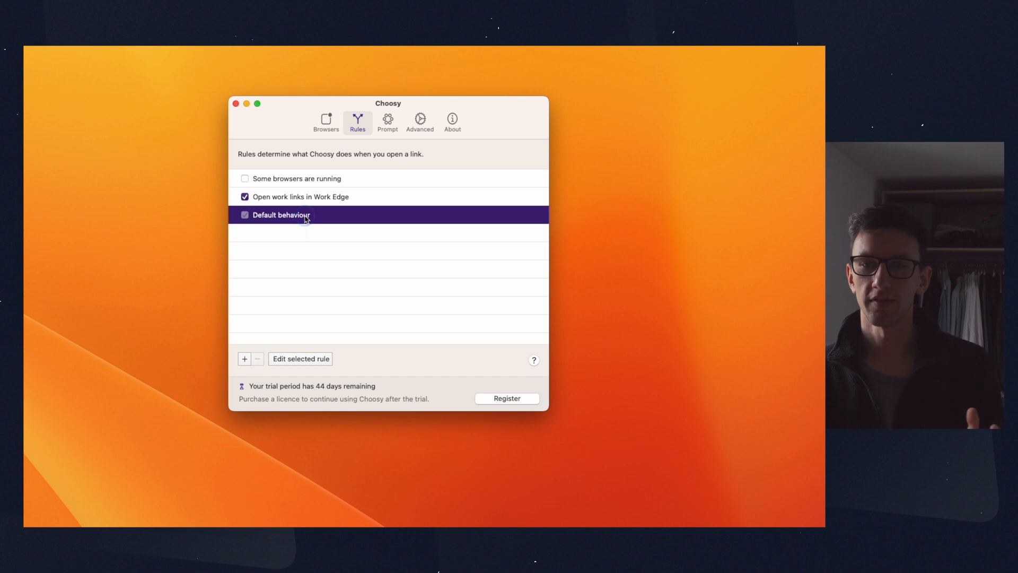
double_click(308, 217)
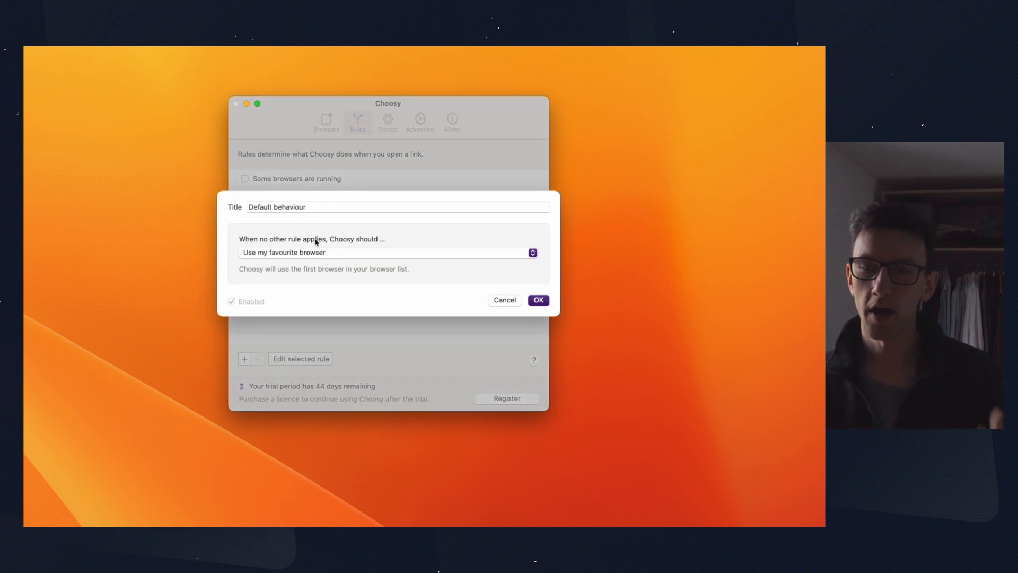
click(345, 254)
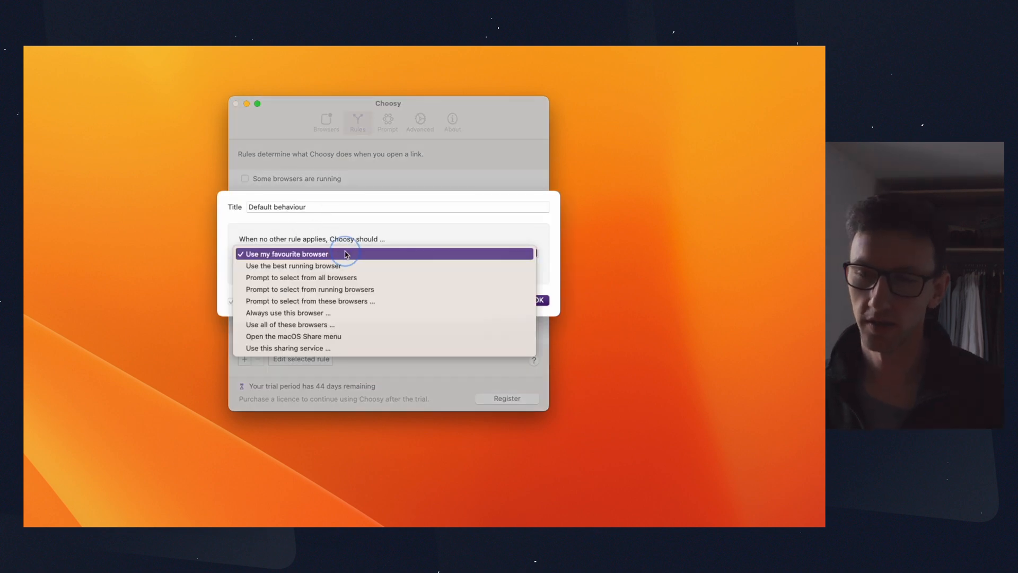
click(346, 254)
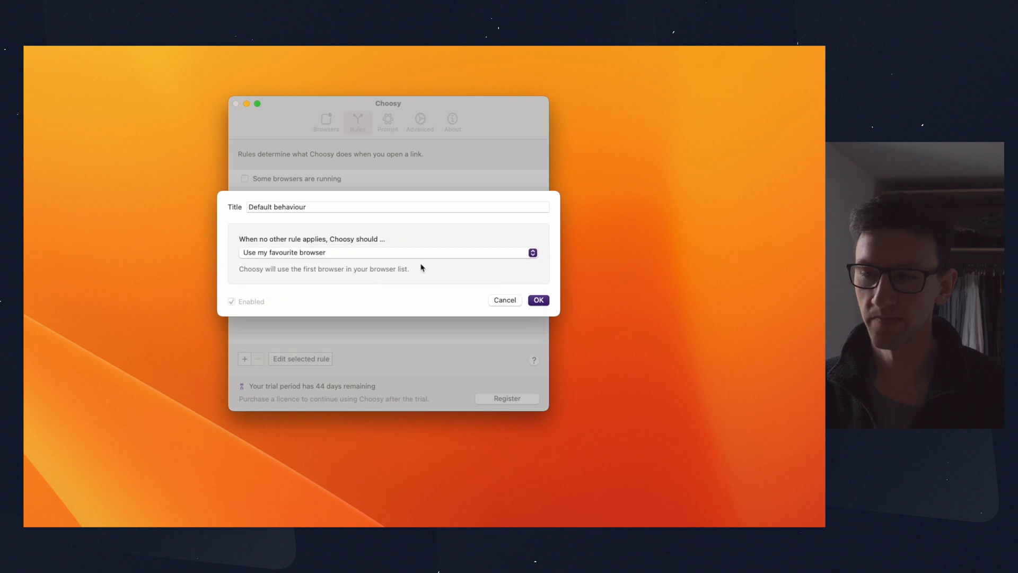
click(392, 254)
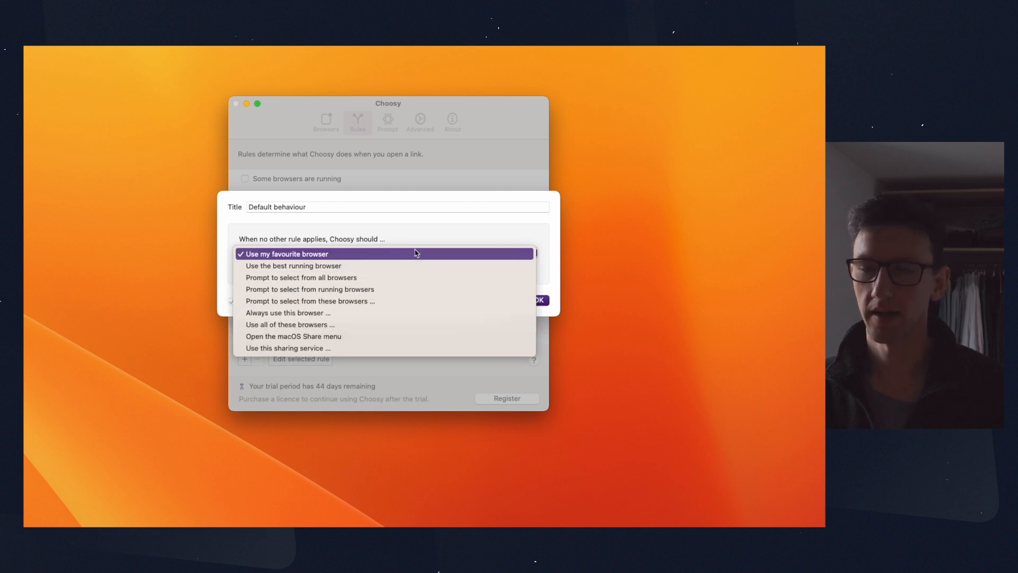
click(427, 237)
click(545, 300)
Step: Check the priority order of Safari and Microsoft Edge in the browser list
click(326, 122)
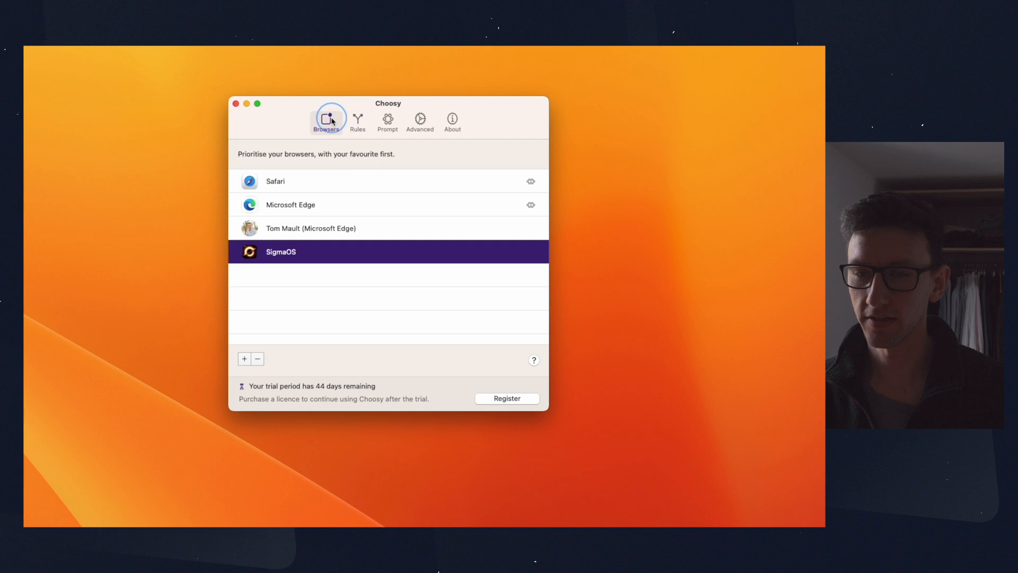
click(345, 183)
click(347, 207)
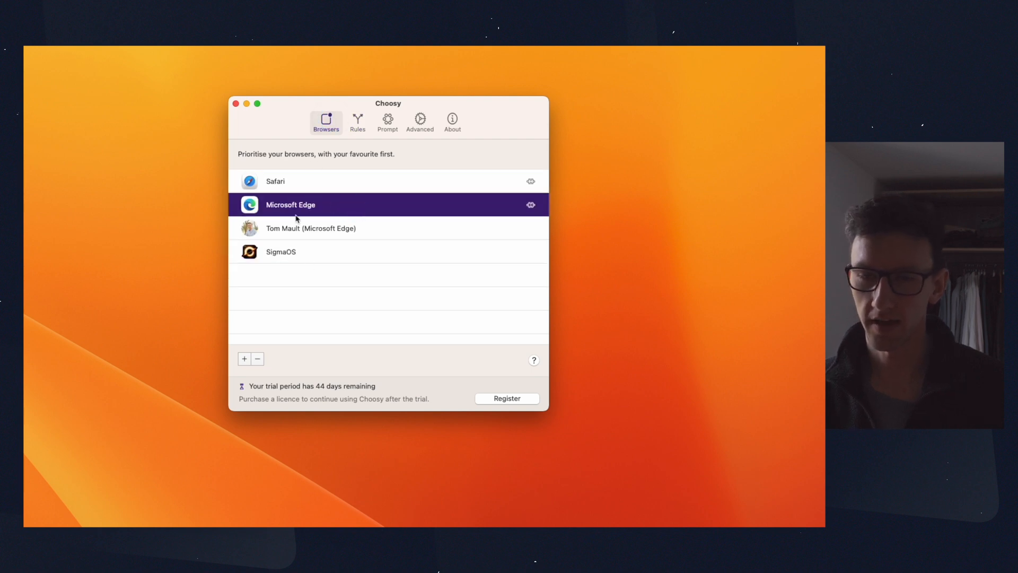
mouse_move(297, 204)
mouse_down()
mouse_move(300, 235)
mouse_move(304, 196)
mouse_up()
click(281, 182)
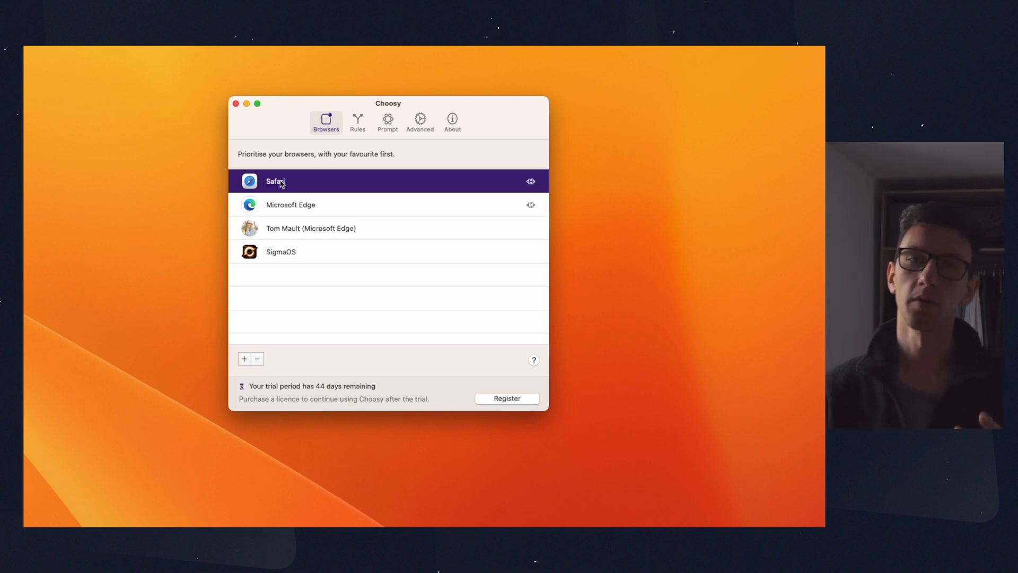
Step: Review the source applications and target browser of the "Open work links in Work Edge" rule and close it
click(358, 121)
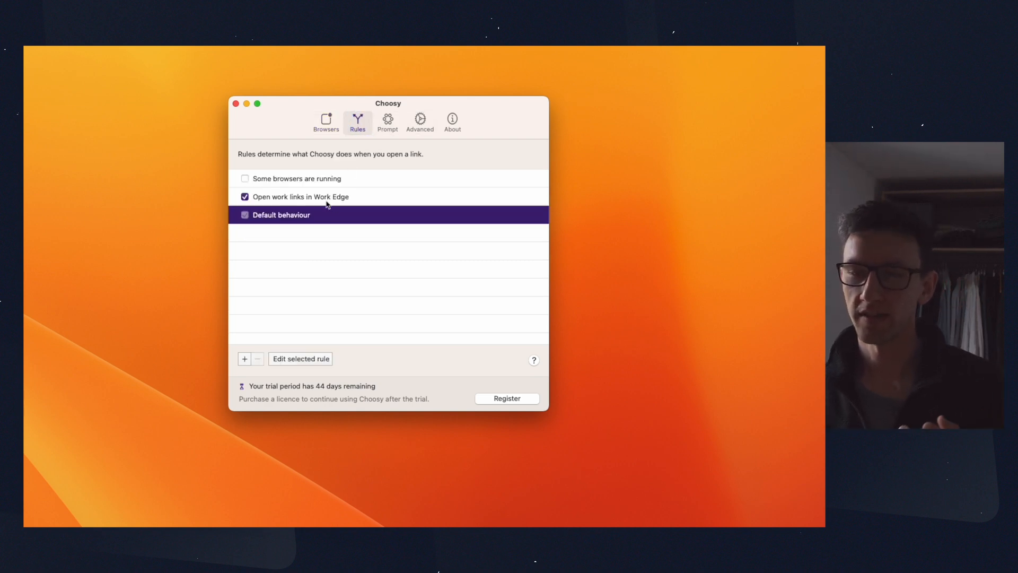
click(325, 202)
double_click(345, 200)
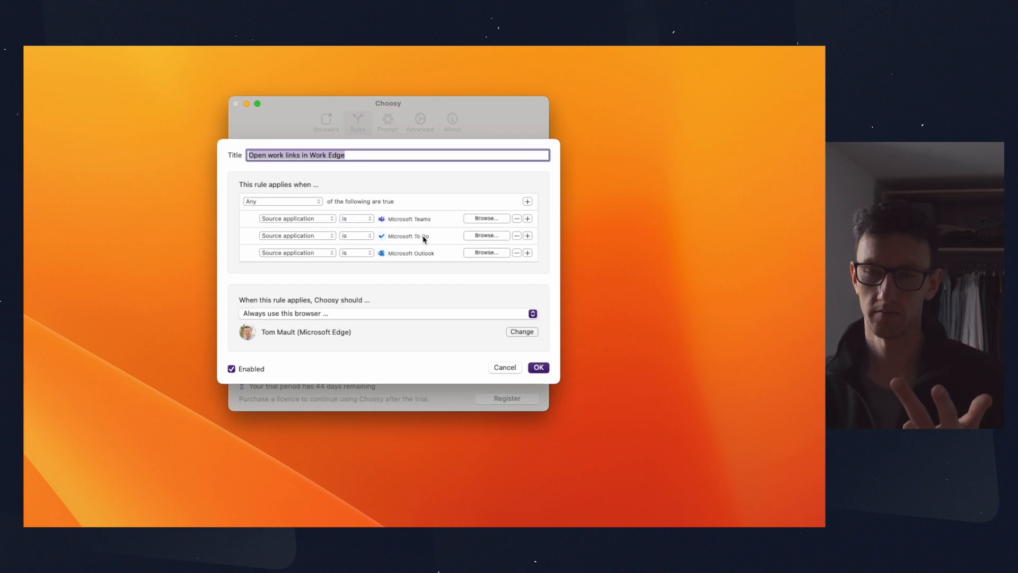
click(538, 367)
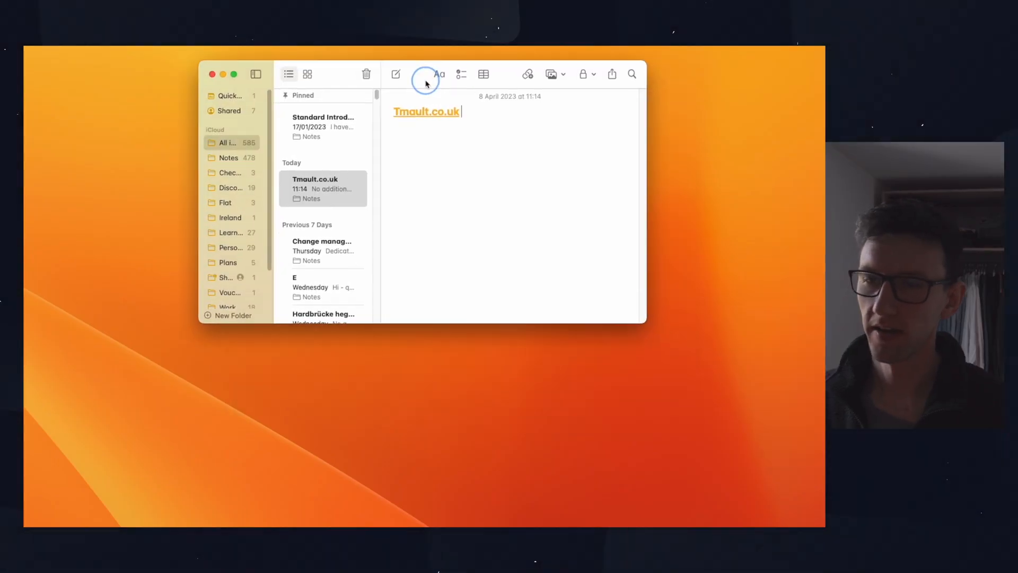
Step: Switch to Notes, test the default rule by opening the note's website link, and minimise the Safari and Notes windows
drag(426, 82, 410, 132)
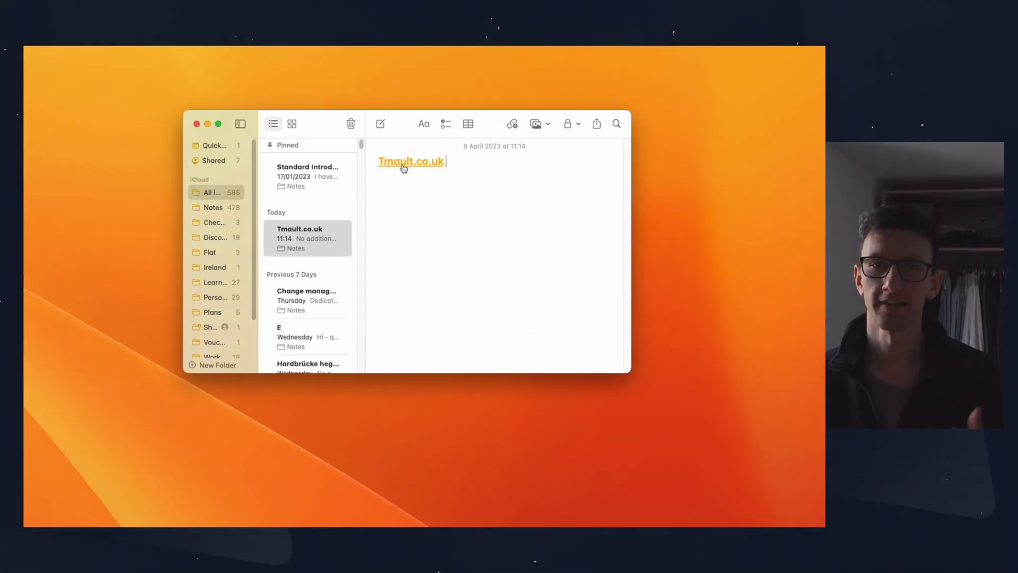
click(403, 167)
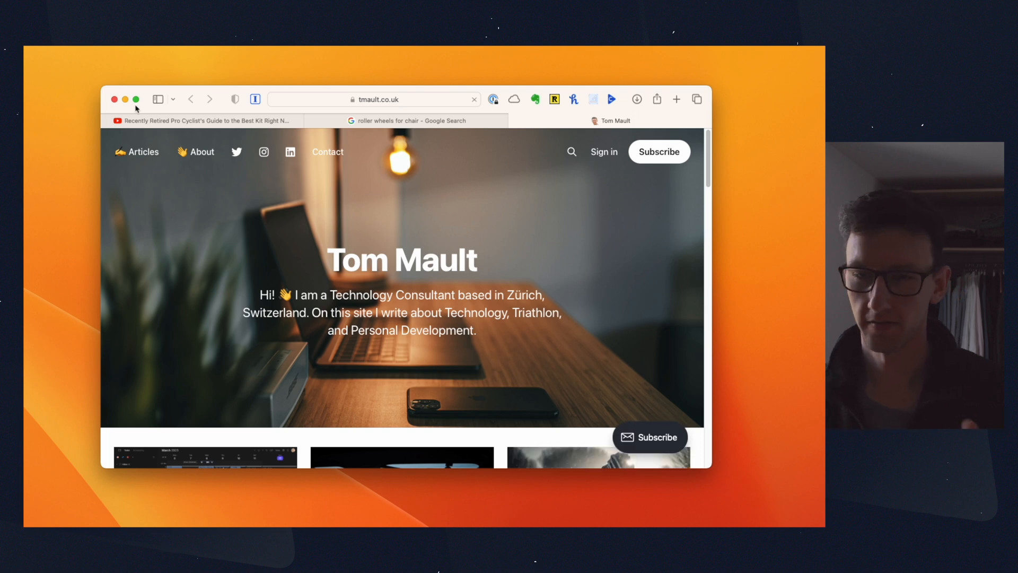
click(125, 100)
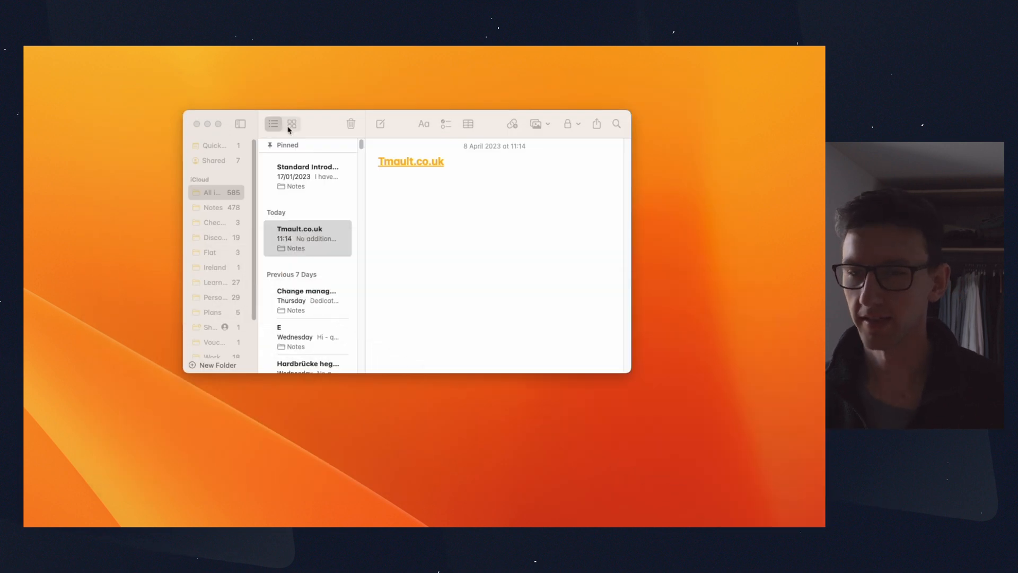
click(211, 122)
Step: Switch to Microsoft Teams and try to open the website link in the new meeting's description
drag(981, 186, 216, 79)
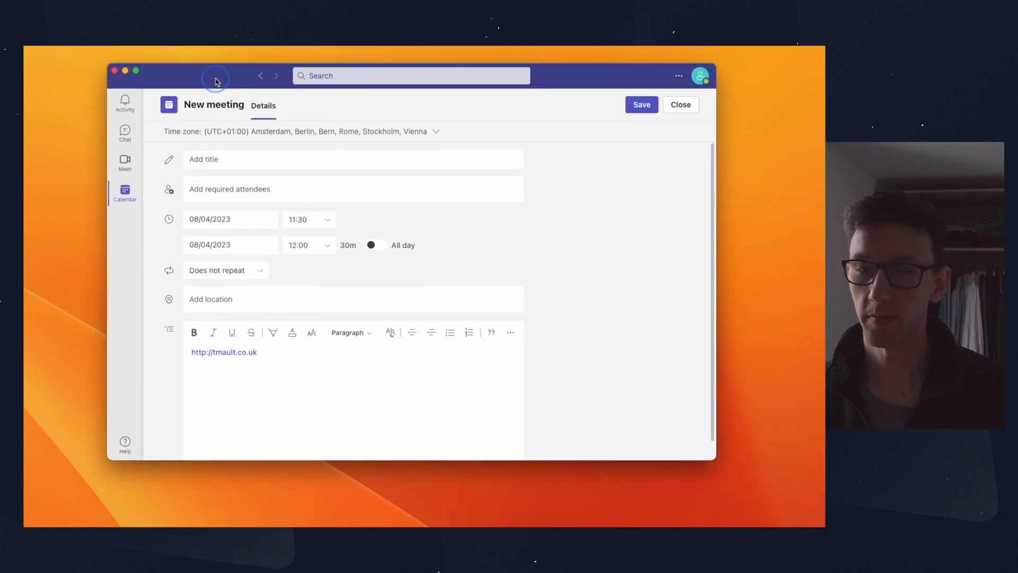
click(229, 352)
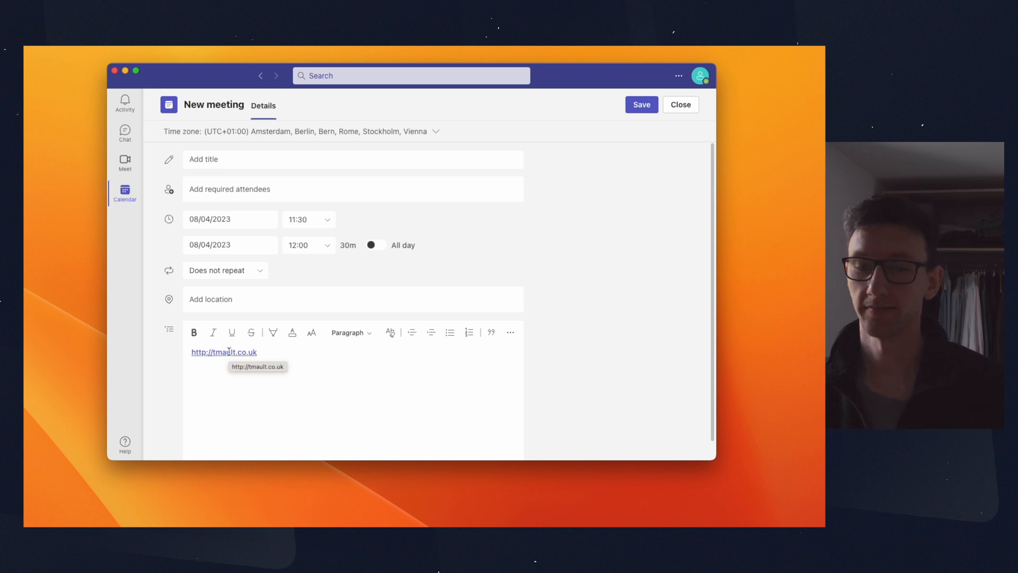